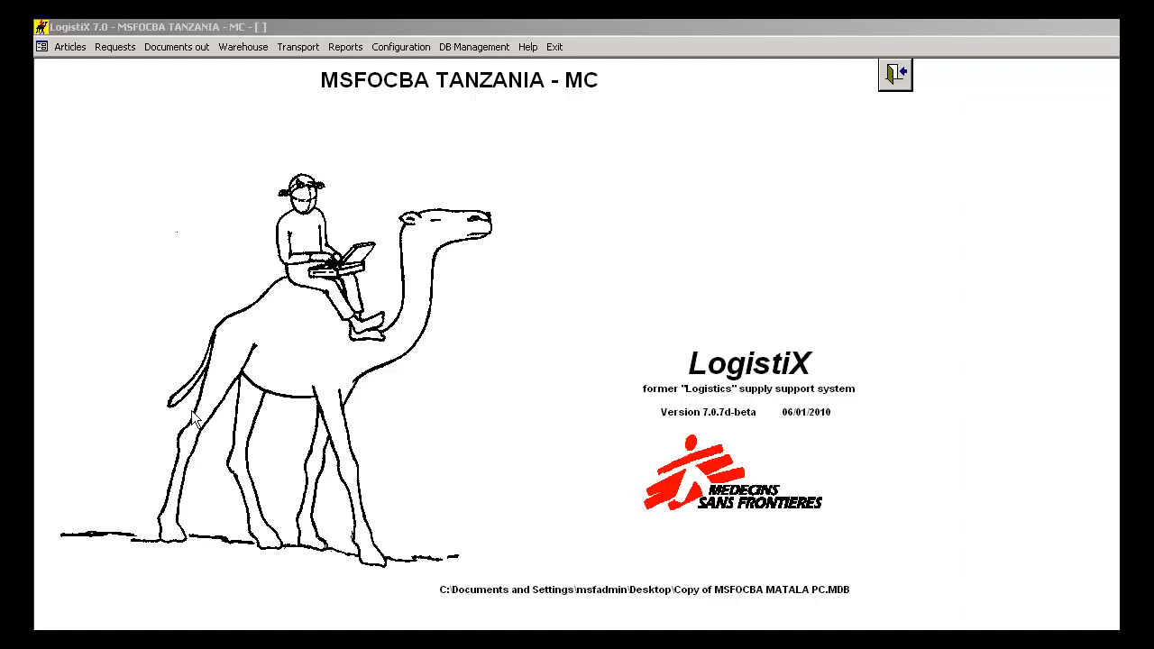
Open the draft electric materials order request from MSFOCBA TAMALA and change its status to Open.
{"action": "left_click", "coordinate": [116, 46]}
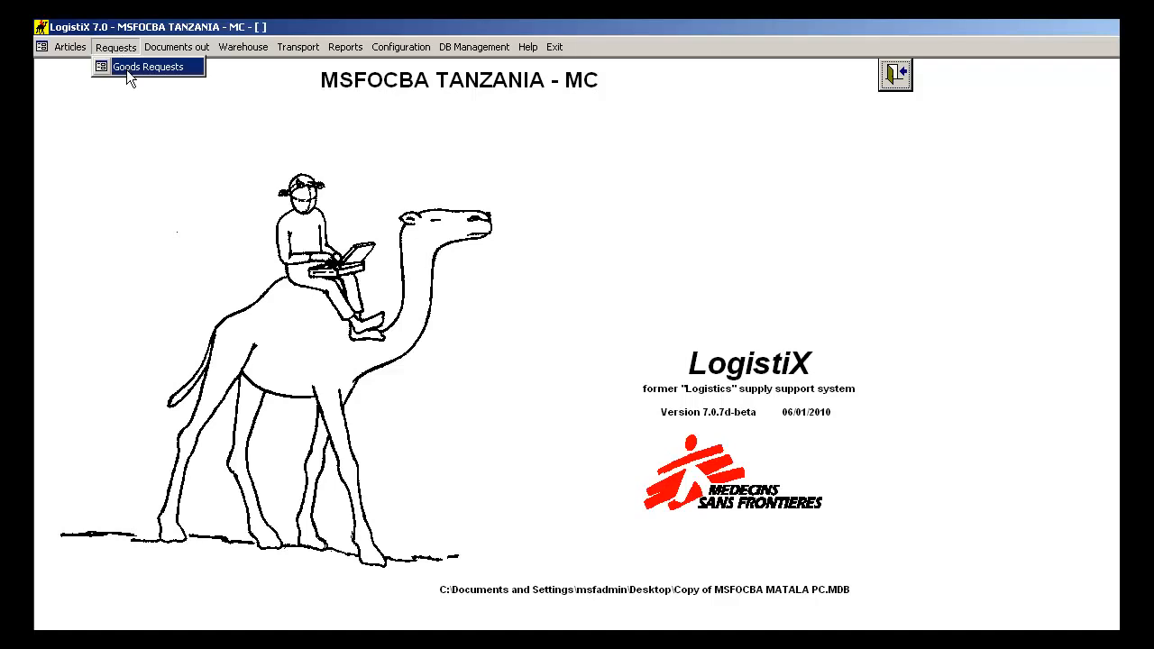
{"action": "left_click", "coordinate": [126, 70]}
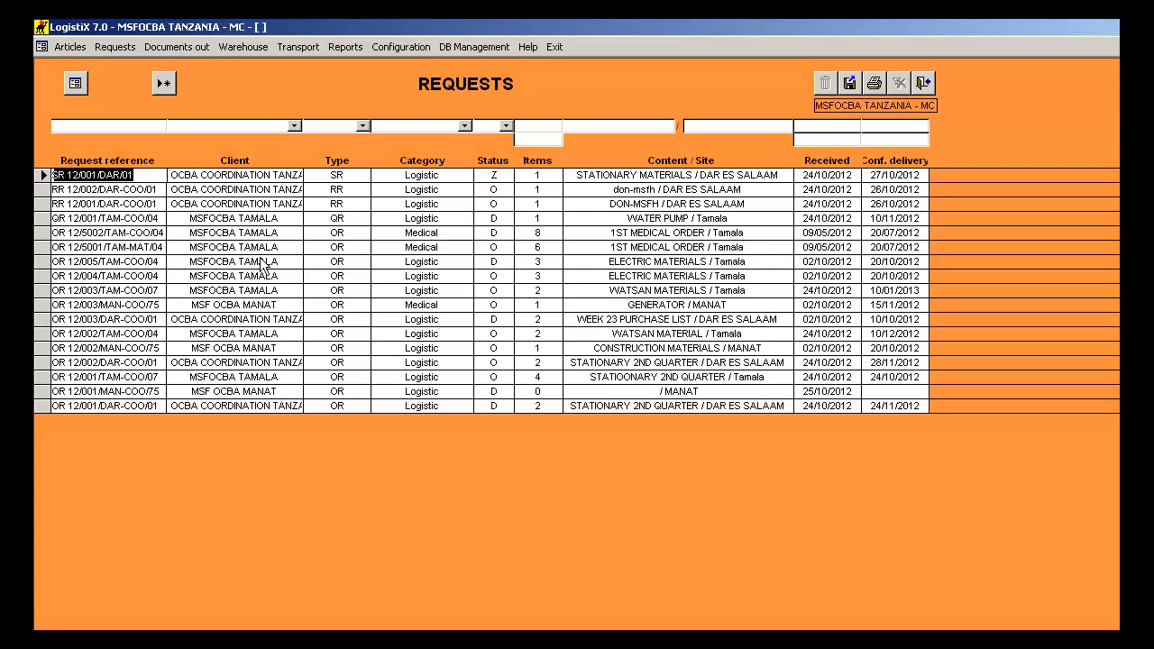
{"action": "left_click", "coordinate": [436, 262]}
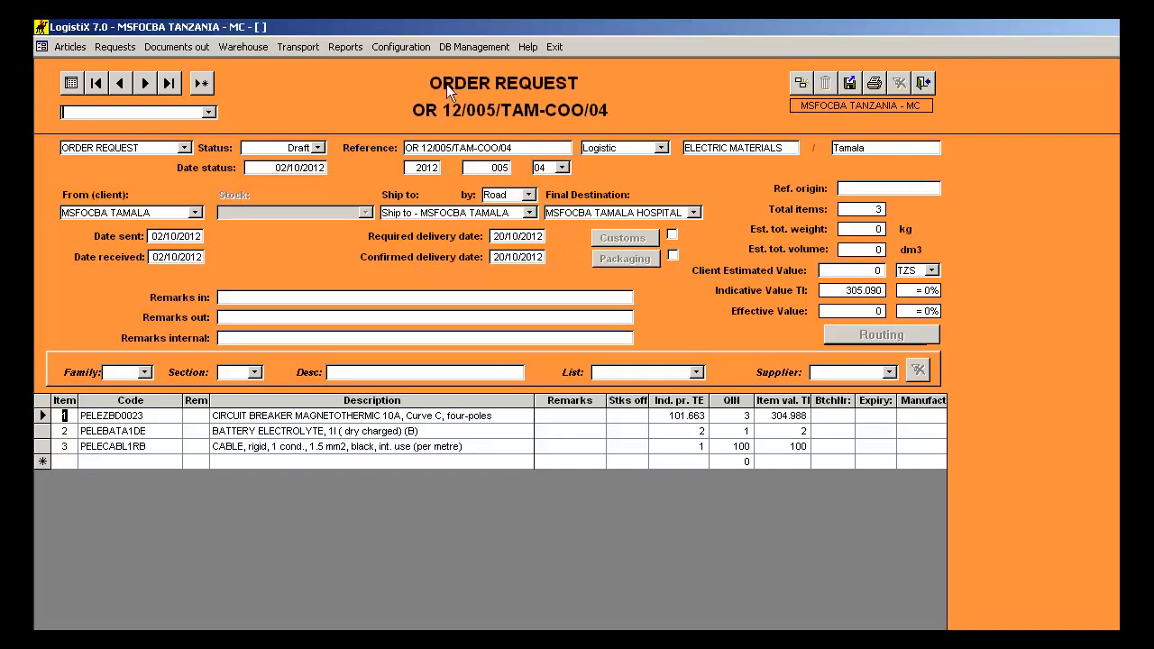
{"action": "left_click", "coordinate": [320, 147]}
{"action": "left_click", "coordinate": [310, 172]}
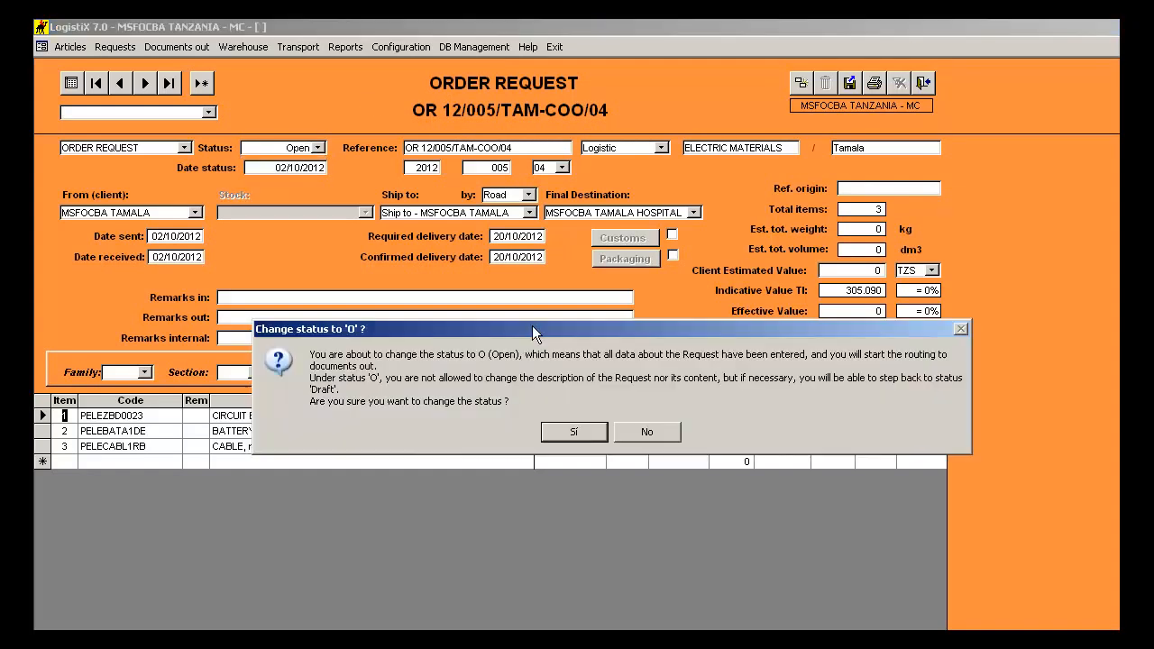
{"action": "left_click", "coordinate": [575, 428]}
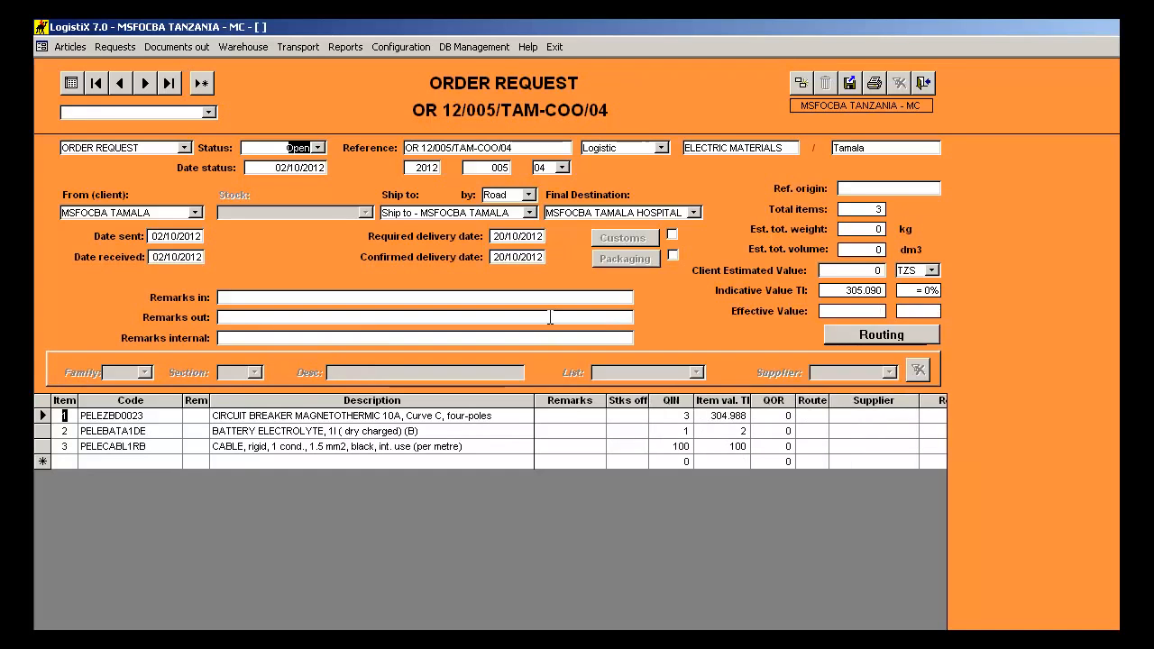
In the request's routing, check the stock availabilities and set the circuit breaker's purchase type to Purchase Order (PO).
{"action": "left_click", "coordinate": [869, 333]}
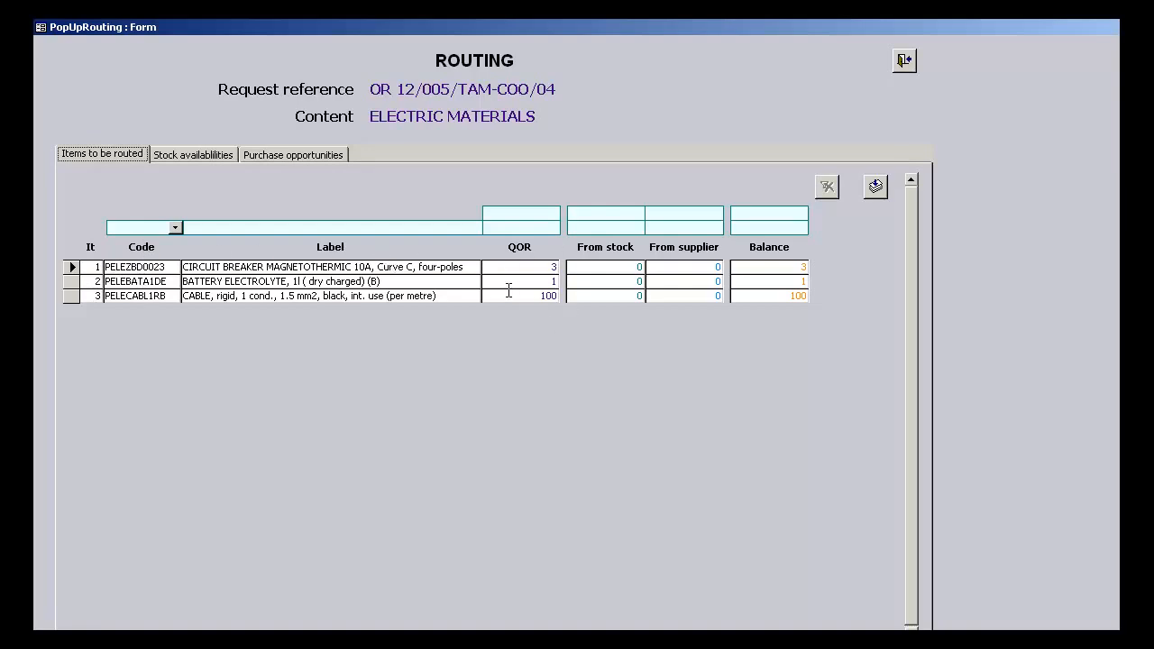
{"action": "left_click", "coordinate": [190, 152]}
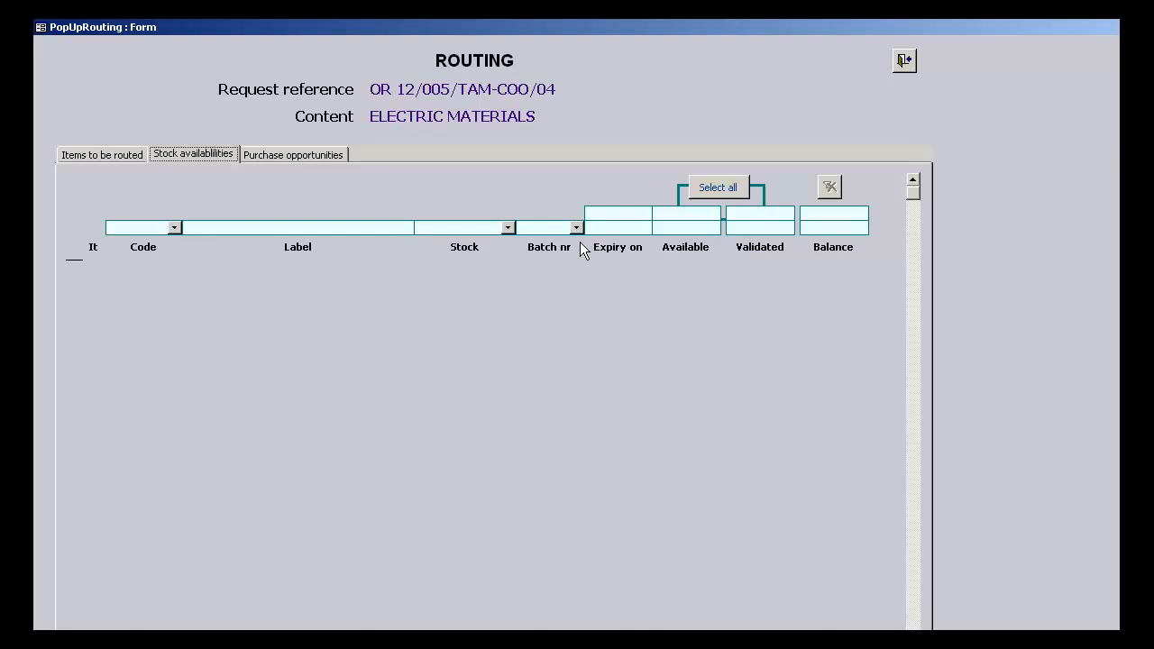
{"action": "left_click", "coordinate": [293, 153]}
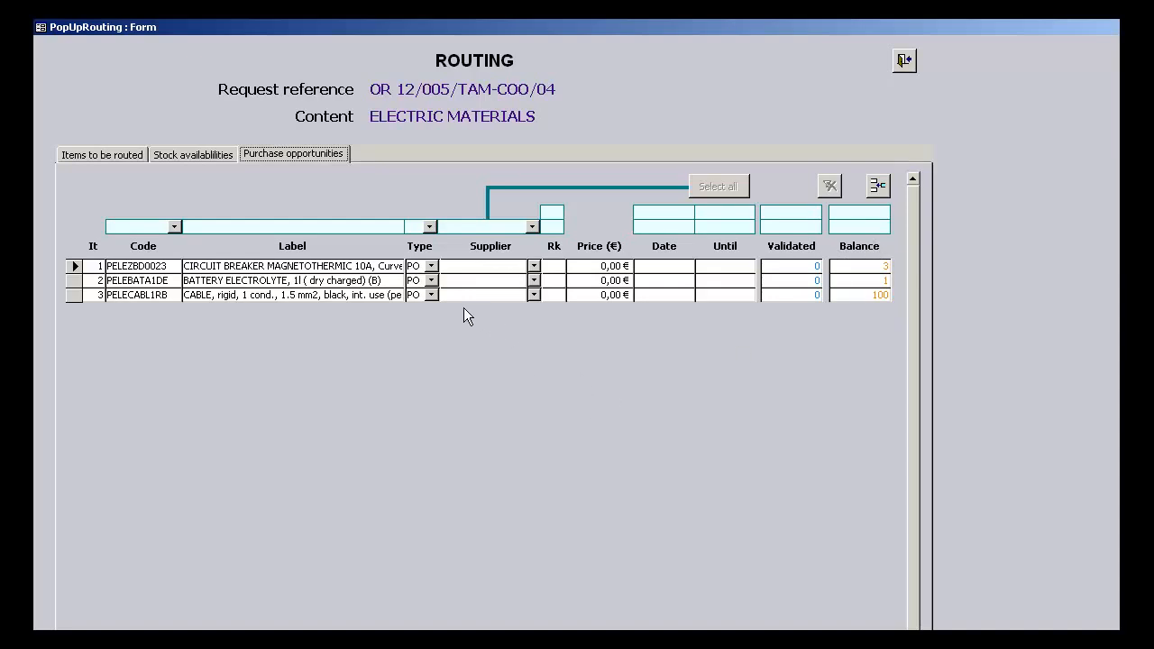
{"action": "left_click", "coordinate": [432, 266]}
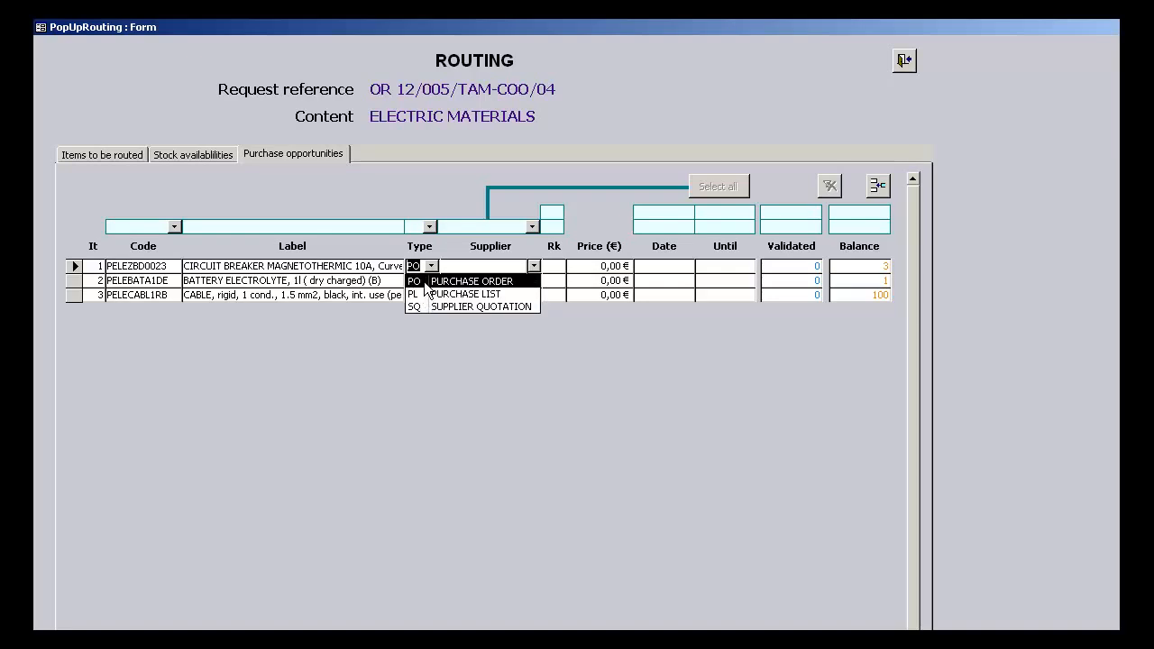
{"action": "left_click", "coordinate": [424, 282]}
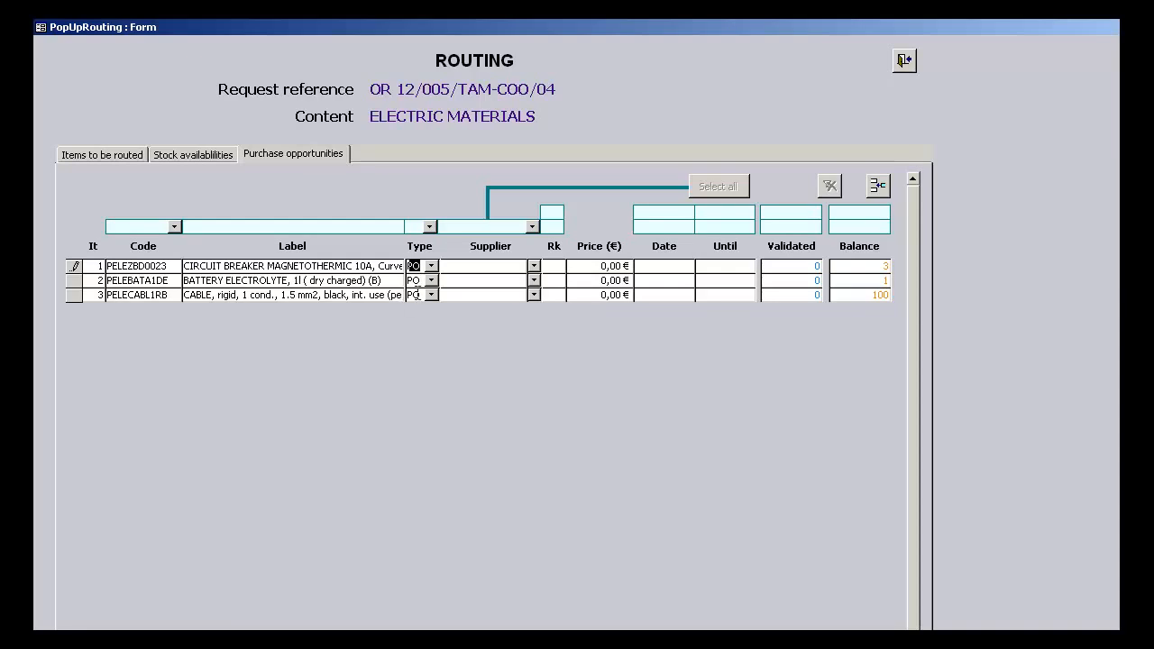
Assign GENERAL ELECTRIC STORE as supplier for the circuit breaker, battery electrolyte and cable items.
{"action": "left_click", "coordinate": [534, 267]}
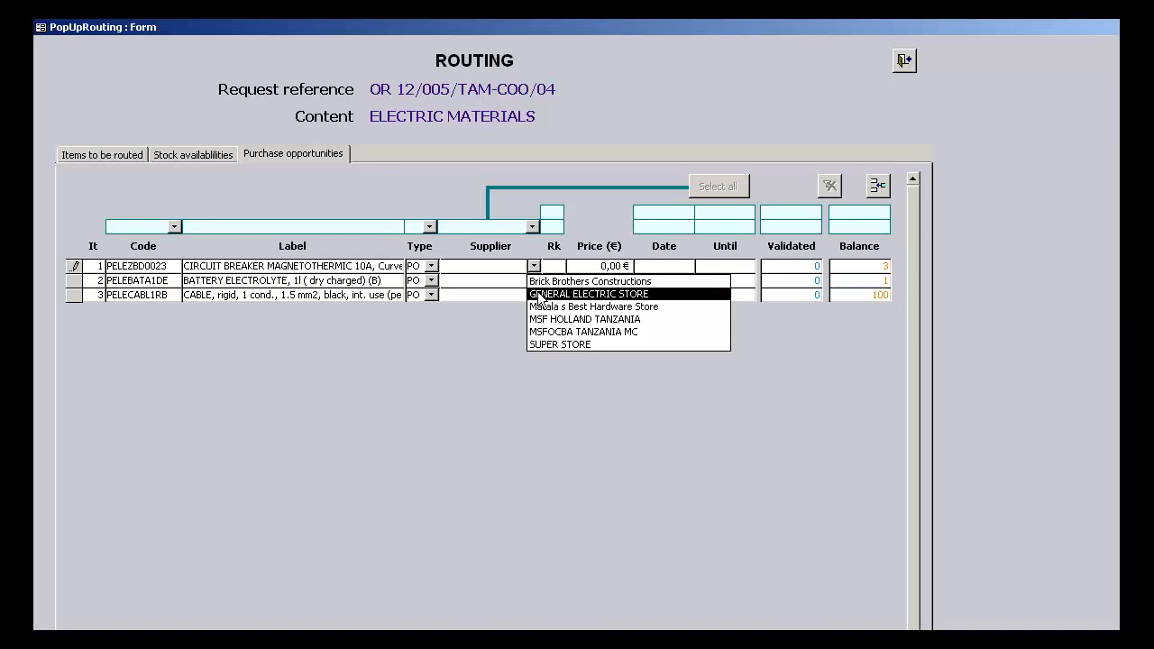
{"action": "left_click", "coordinate": [542, 295]}
{"action": "left_click", "coordinate": [534, 281]}
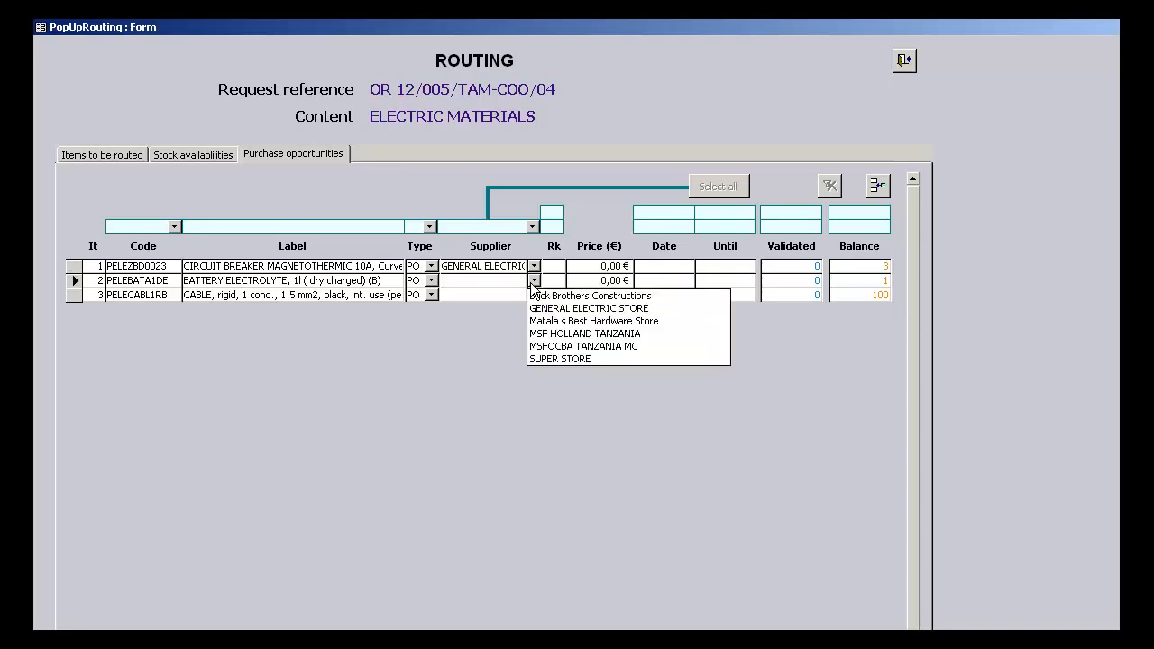
{"action": "left_click", "coordinate": [539, 309]}
{"action": "left_click", "coordinate": [532, 295]}
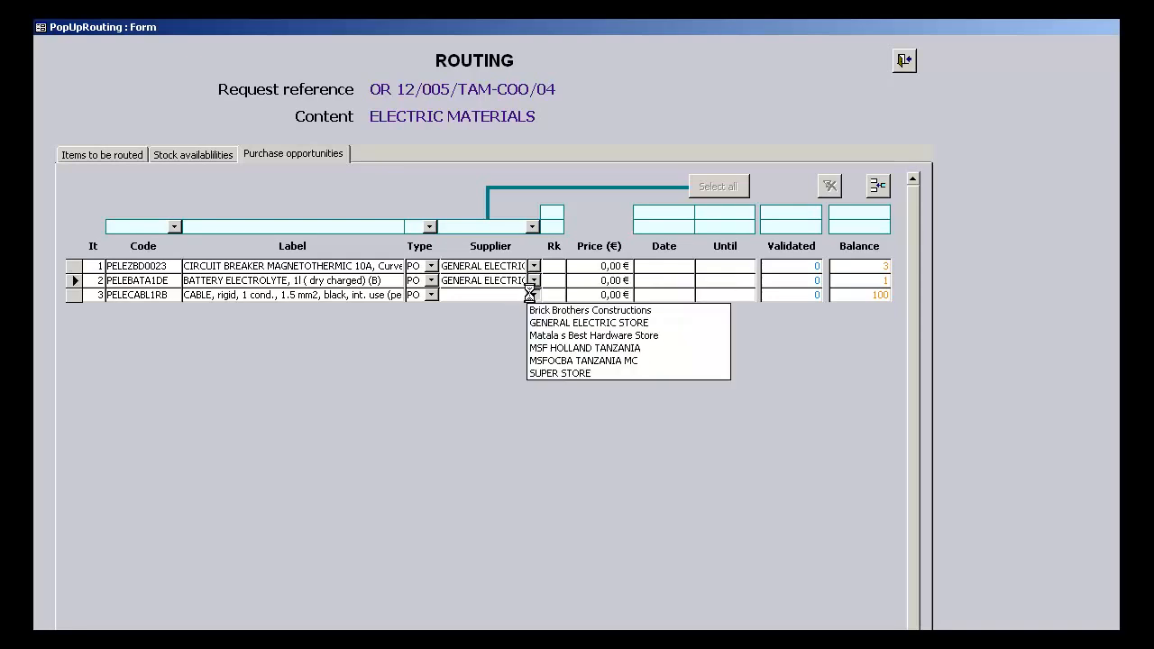
{"action": "left_click", "coordinate": [534, 322]}
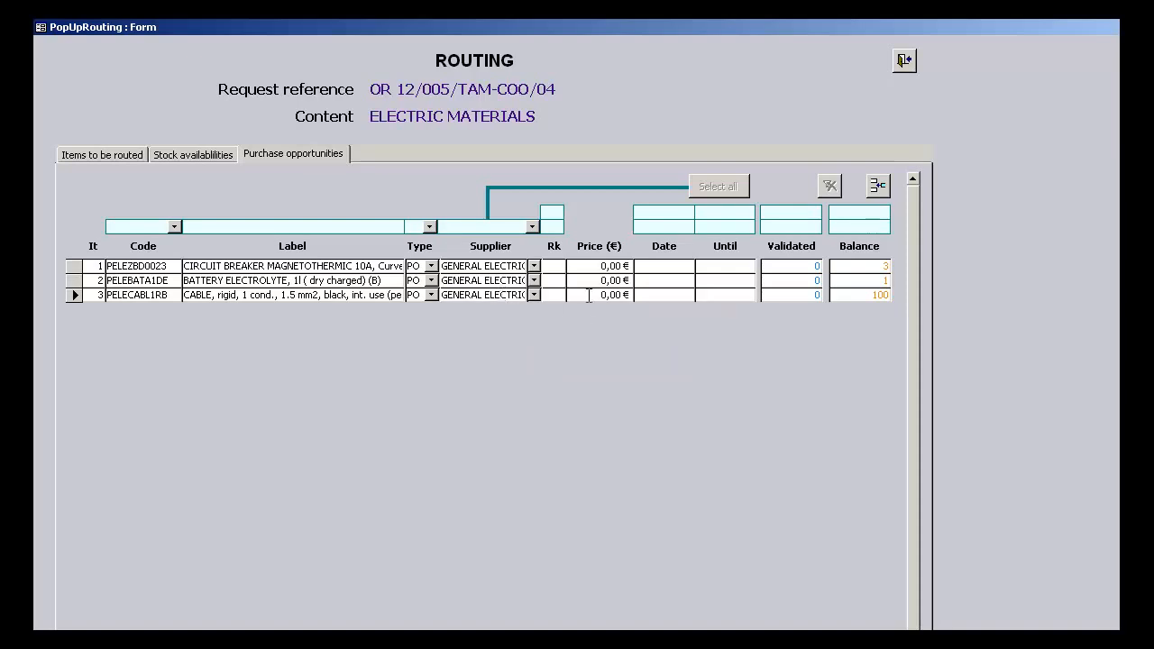
Enter validated purchase quantities of 3 for the circuit breaker, 1 for the battery electrolyte and 100 for the cable.
{"action": "left_click", "coordinate": [591, 266]}
{"action": "left_click", "coordinate": [552, 266]}
{"action": "left_click_drag", "start_coordinate": [771, 264], "coordinate": [833, 274]}
{"action": "type", "text": "3"}
{"action": "key", "text": "Return"}
{"action": "double_click", "coordinate": [807, 278]}
{"action": "type", "text": "1"}
{"action": "key", "text": "Return"}
{"action": "double_click", "coordinate": [816, 295]}
{"action": "type", "text": "100"}
{"action": "key", "text": "Return"}
Process the routed items into a document out and return to the order request.
{"action": "left_click", "coordinate": [93, 154]}
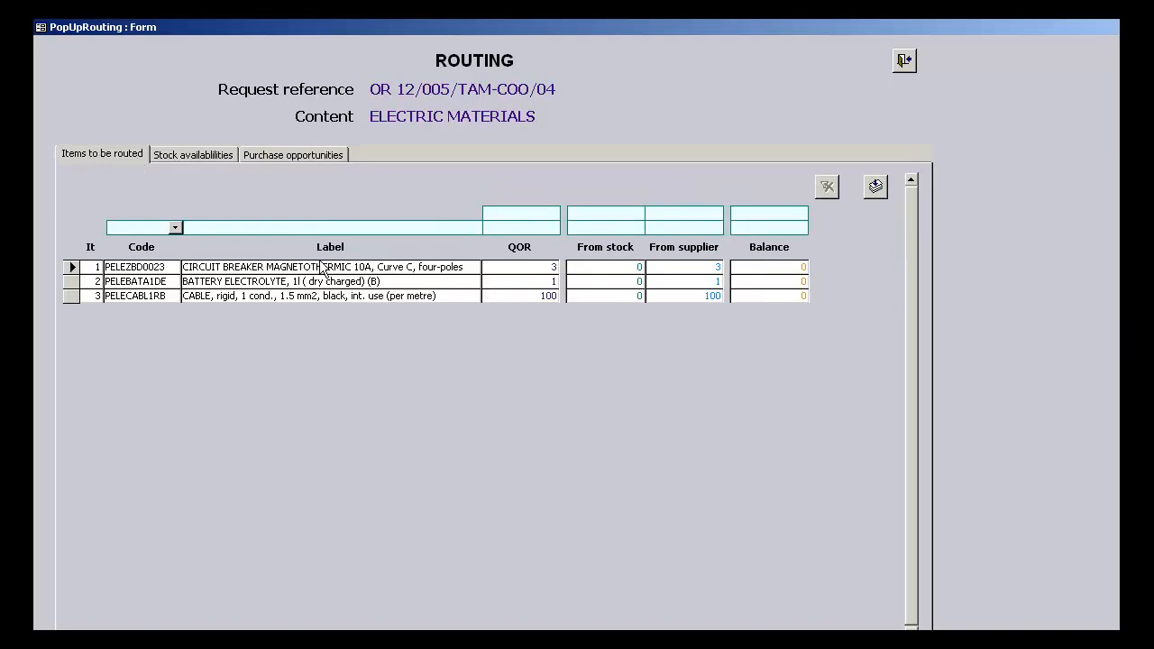
{"action": "left_click", "coordinate": [877, 188]}
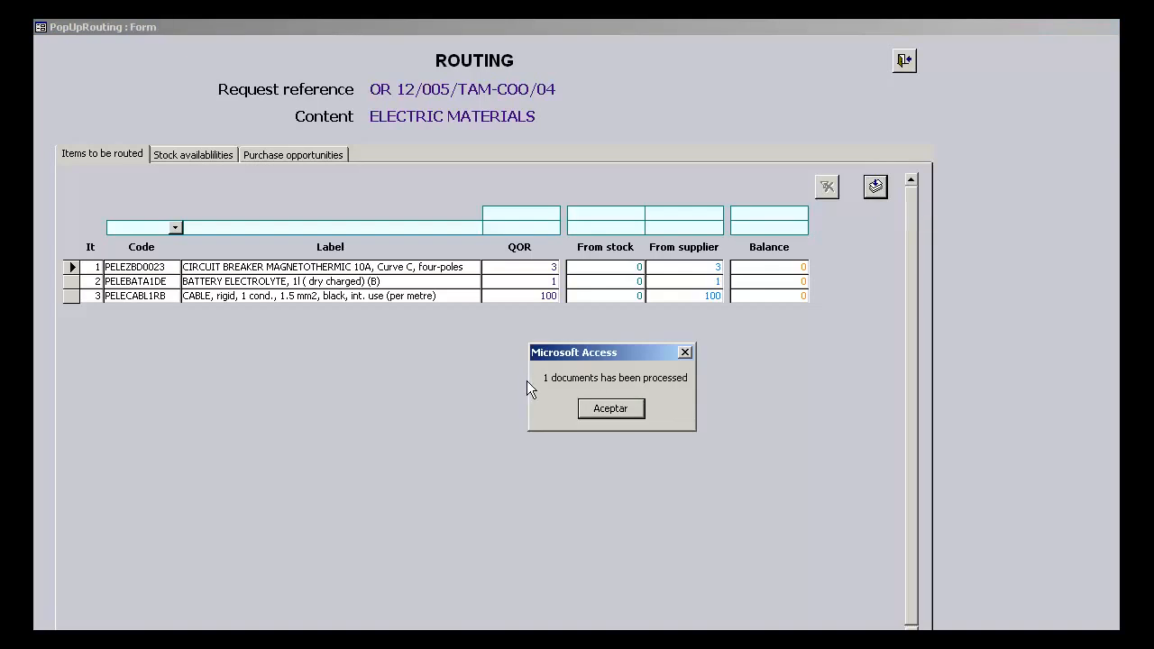
{"action": "left_click", "coordinate": [610, 409]}
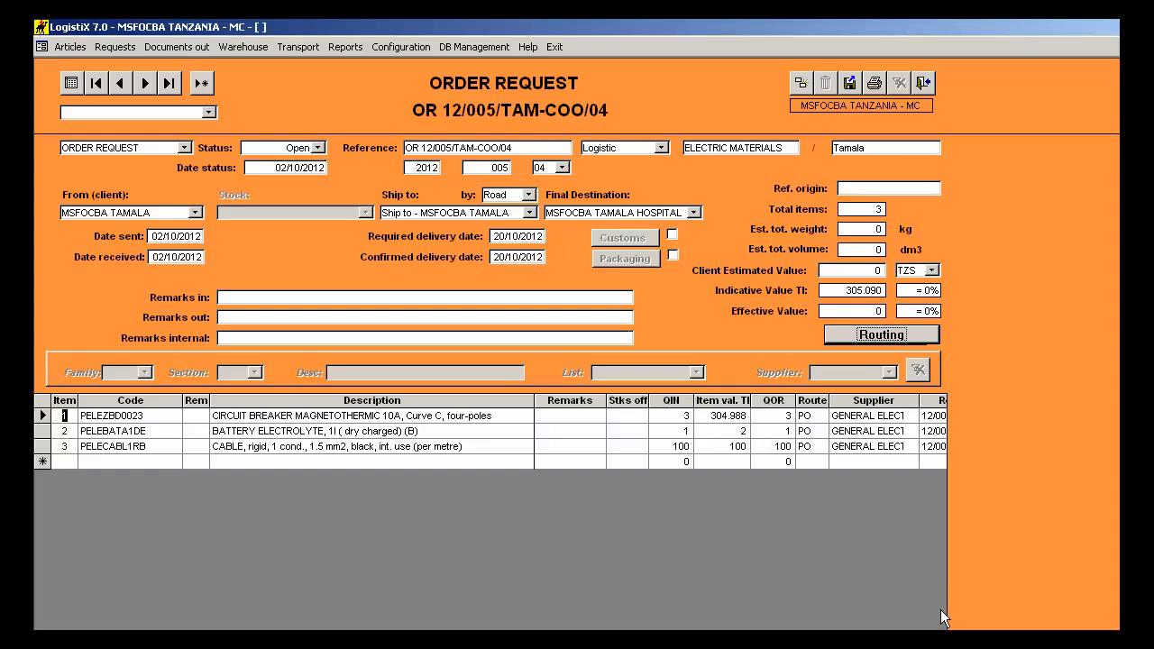
Open the draft purchase order referenced on the circuit breaker line of the request.
{"action": "left_click", "coordinate": [941, 637]}
{"action": "left_click", "coordinate": [940, 637]}
{"action": "left_click", "coordinate": [941, 637]}
{"action": "left_click", "coordinate": [941, 637]}
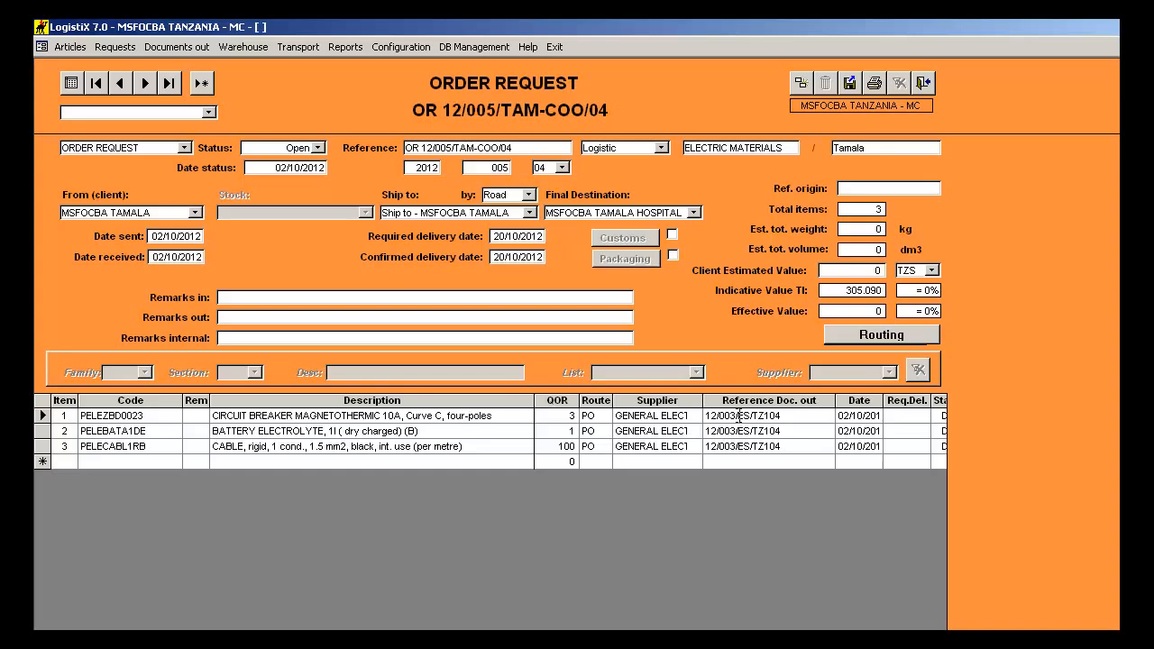
{"action": "double_click", "coordinate": [742, 416]}
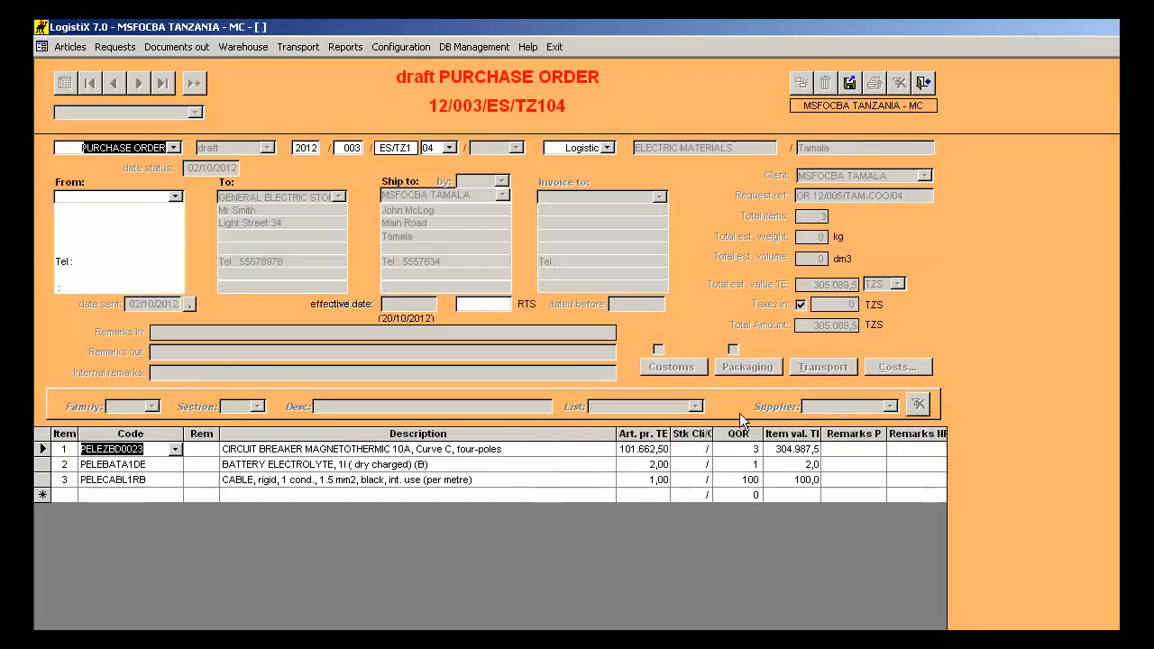
Set the purchase order's sender to MSFOCBA TANZANIA - MC, required delivery date to 18/10/2012 and dated before to 30/10/2012.
{"action": "left_click", "coordinate": [176, 197]}
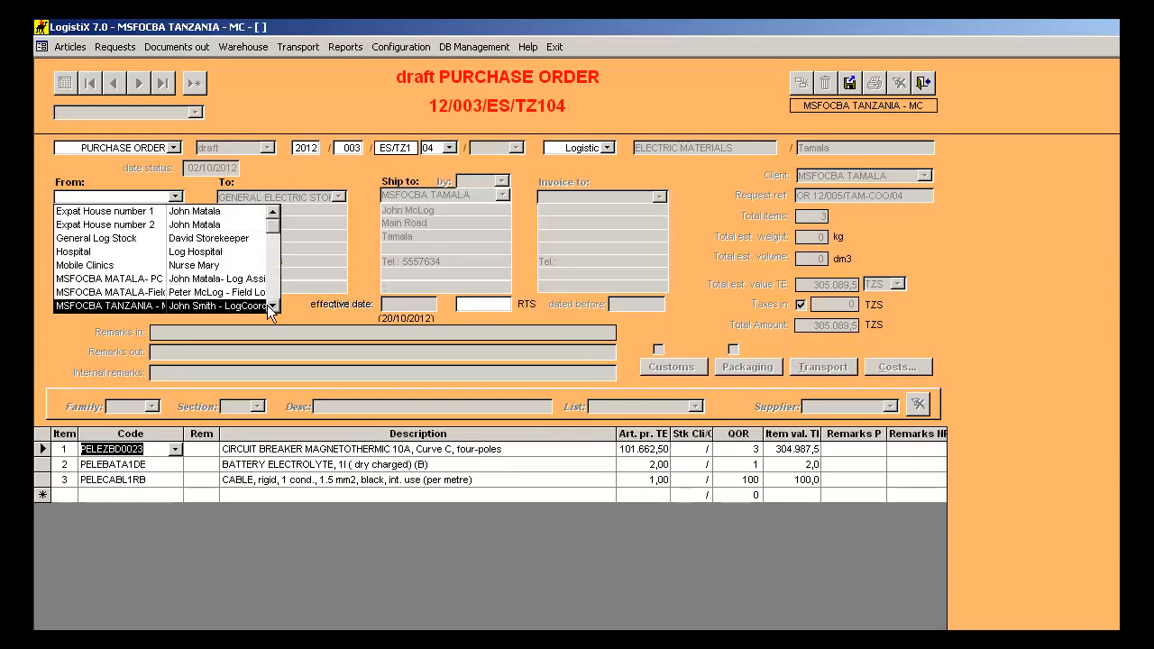
{"action": "left_click", "coordinate": [386, 304]}
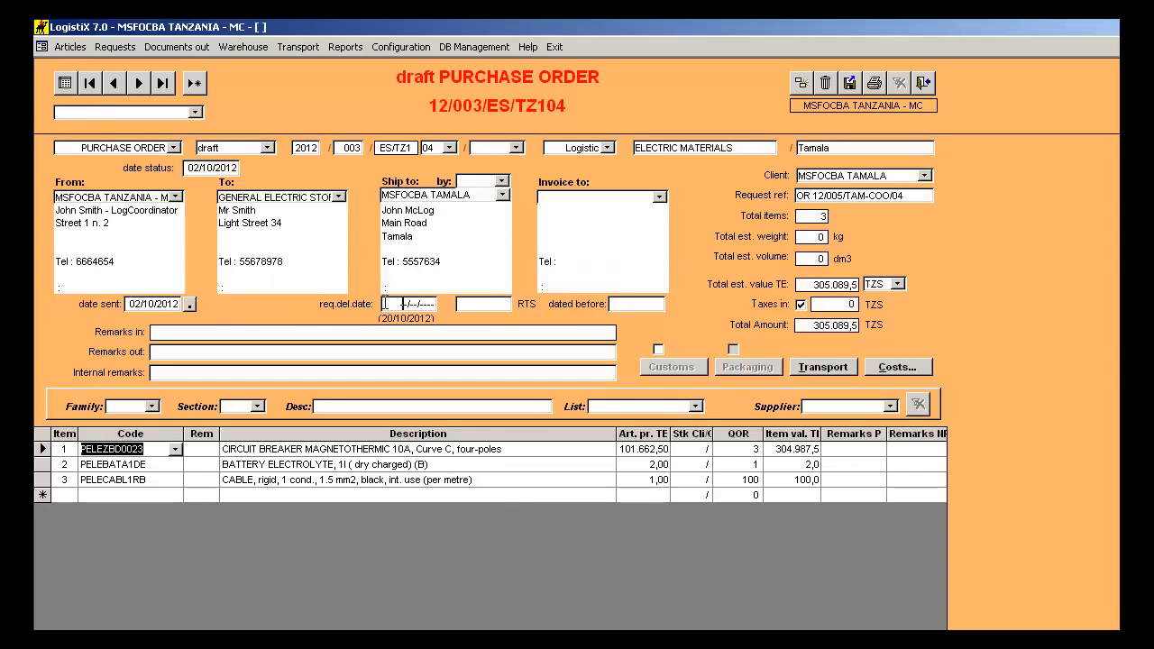
{"action": "type", "text": "18/10/2012"}
{"action": "left_click", "coordinate": [613, 305]}
{"action": "type", "text": "30/10/2012"}
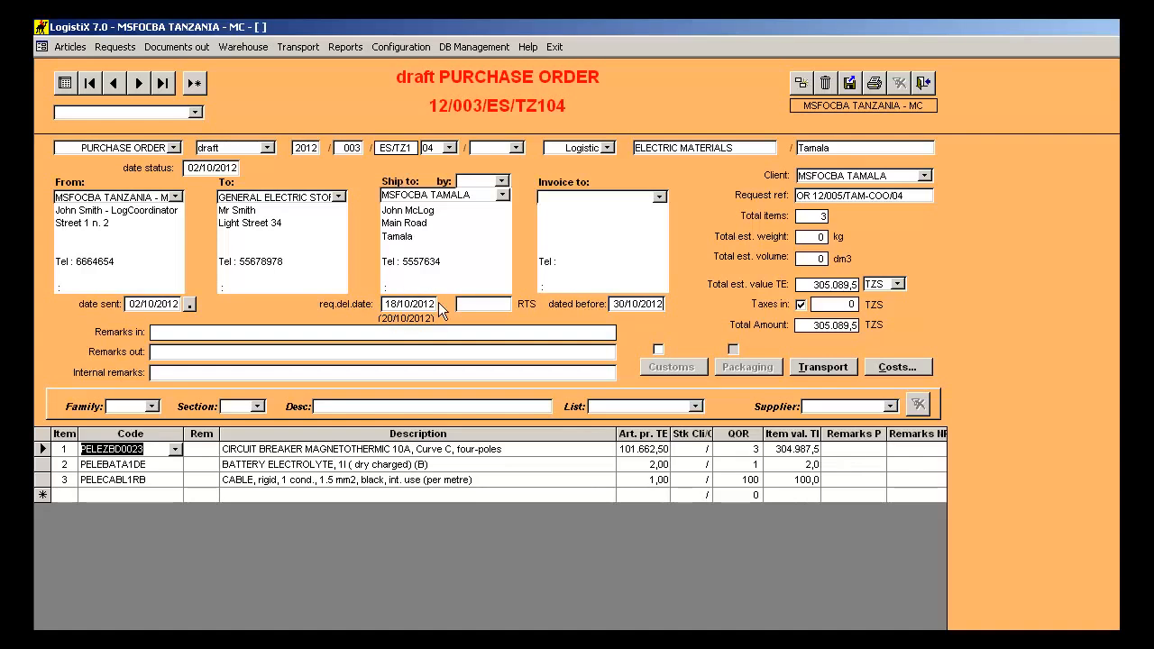
Set the invoice recipient to MSFOCBA TANZANIA - MC and the shipping mode to Road, without choosing a container option.
{"action": "left_click", "coordinate": [660, 198]}
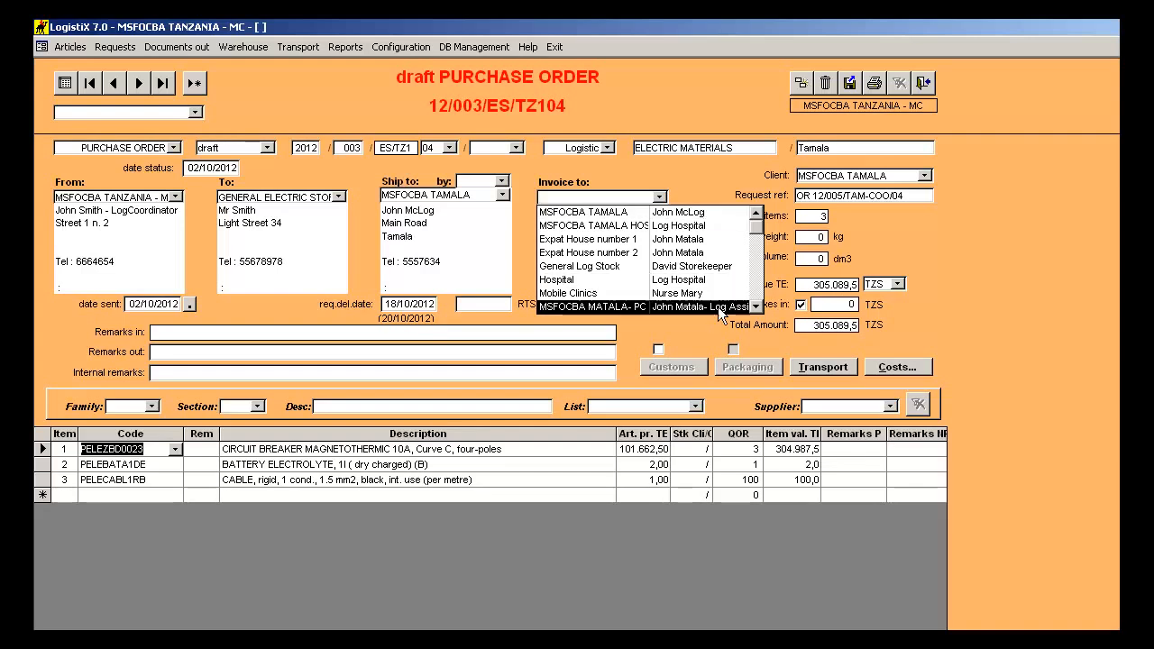
{"action": "scroll", "coordinate": [762, 311], "scroll_direction": "down", "scroll_amount": 2}
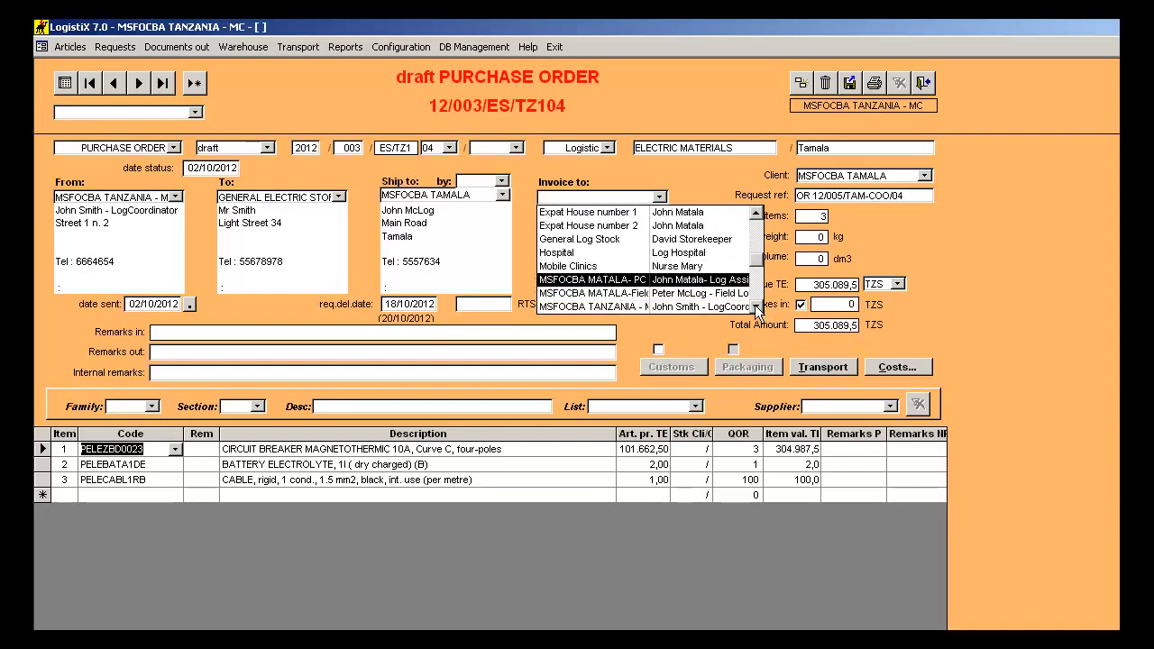
{"action": "left_click", "coordinate": [740, 307]}
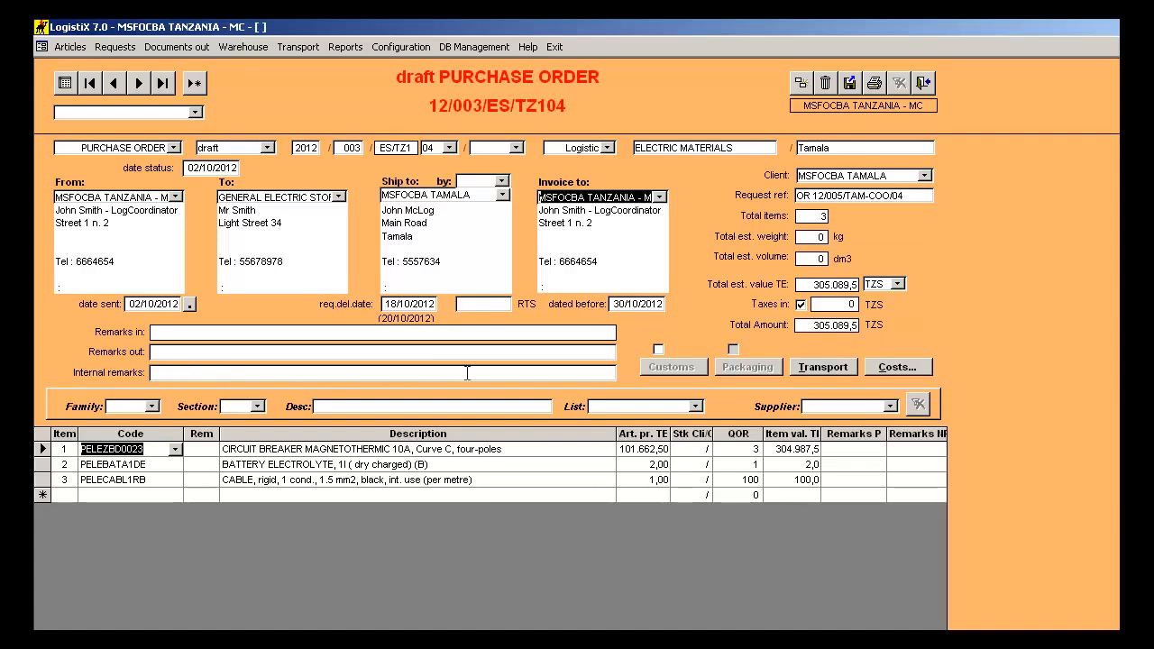
{"action": "left_click", "coordinate": [503, 181]}
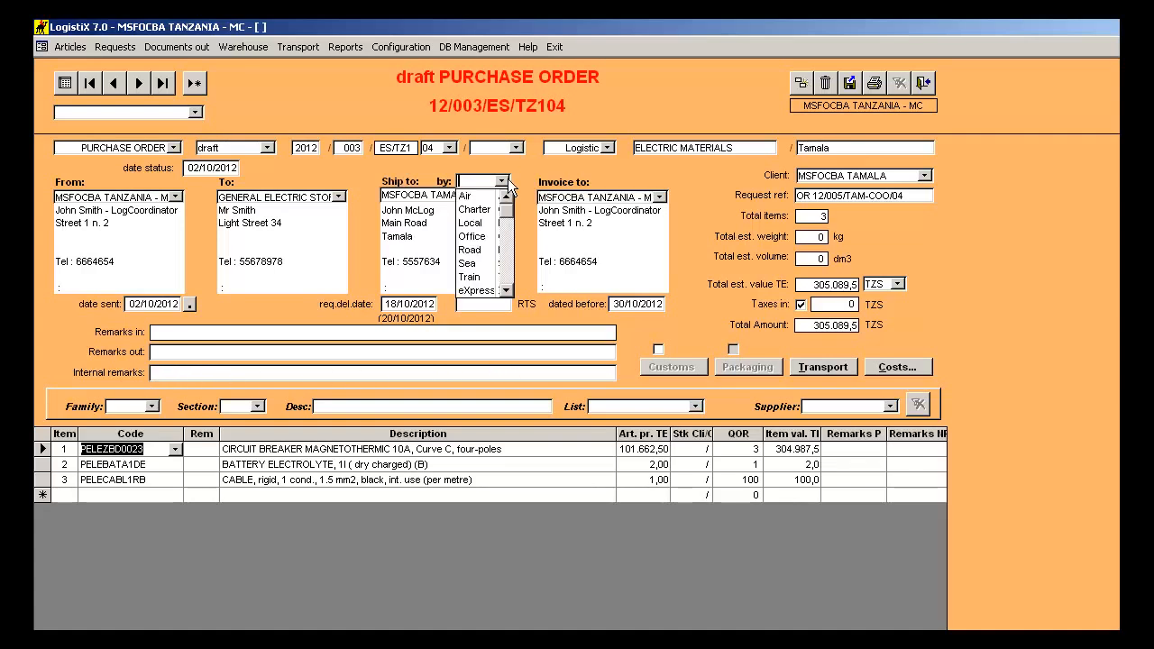
{"action": "left_click", "coordinate": [479, 250]}
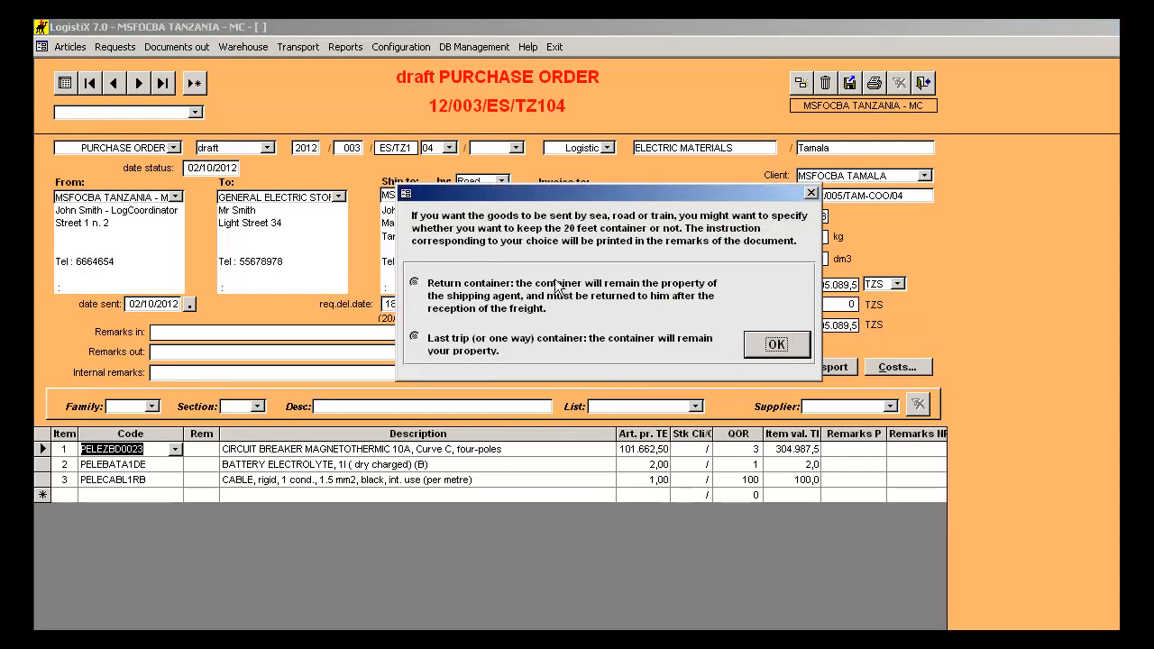
{"action": "left_click", "coordinate": [764, 347]}
Change the purchase order's status from draft to open and confirm the change.
{"action": "left_click", "coordinate": [267, 149]}
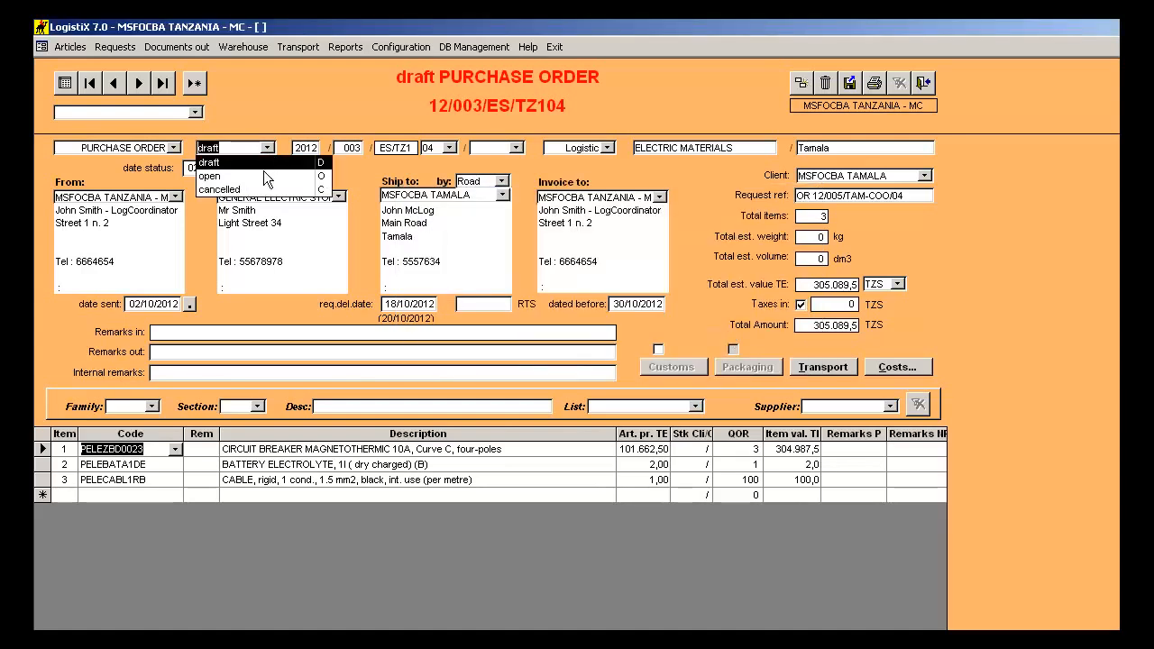
{"action": "left_click", "coordinate": [262, 178]}
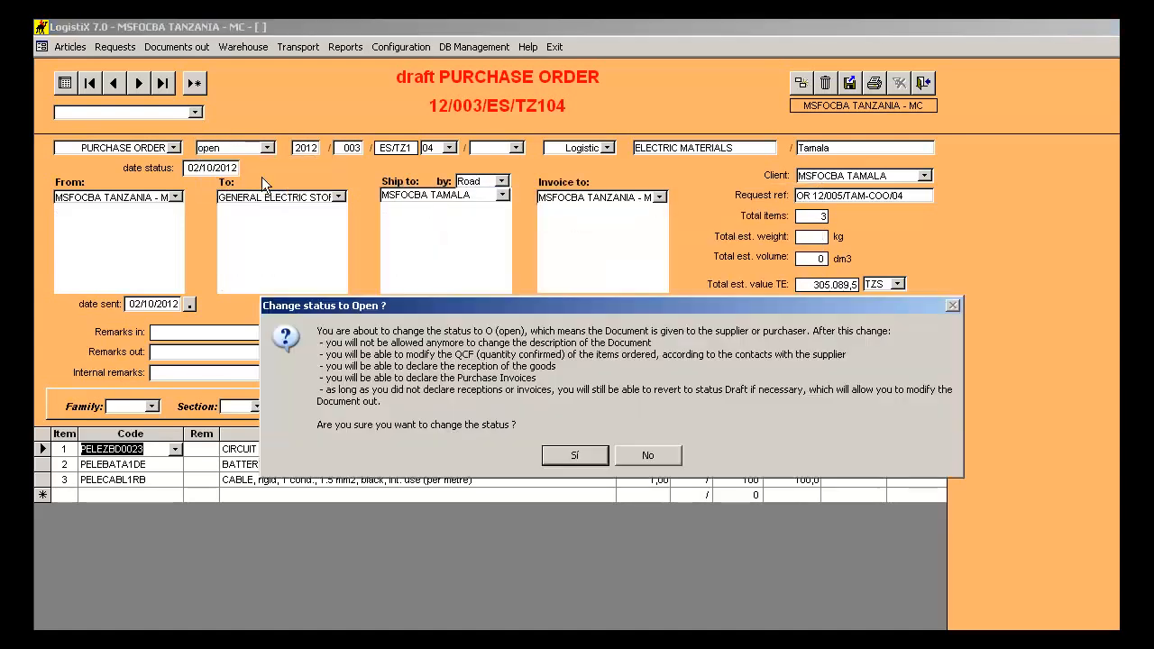
{"action": "left_click", "coordinate": [577, 456]}
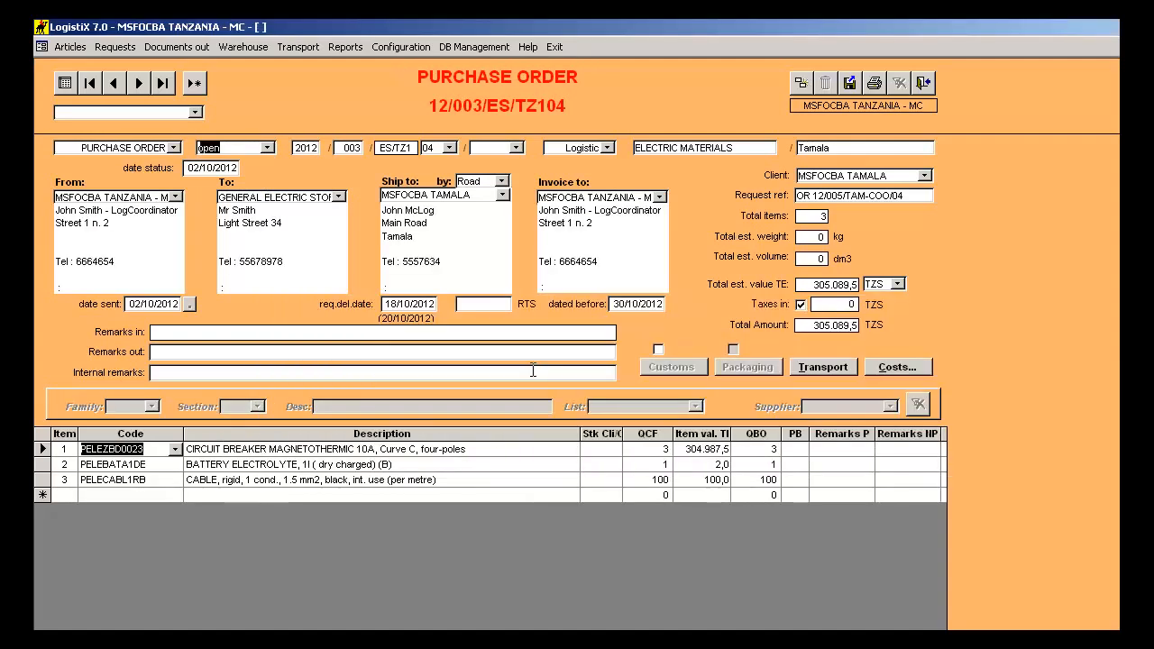
Preview the printout under the plain PURCHASE ORDER title, review it down to the remarks and signatures, and exit printing.
{"action": "left_click", "coordinate": [875, 84]}
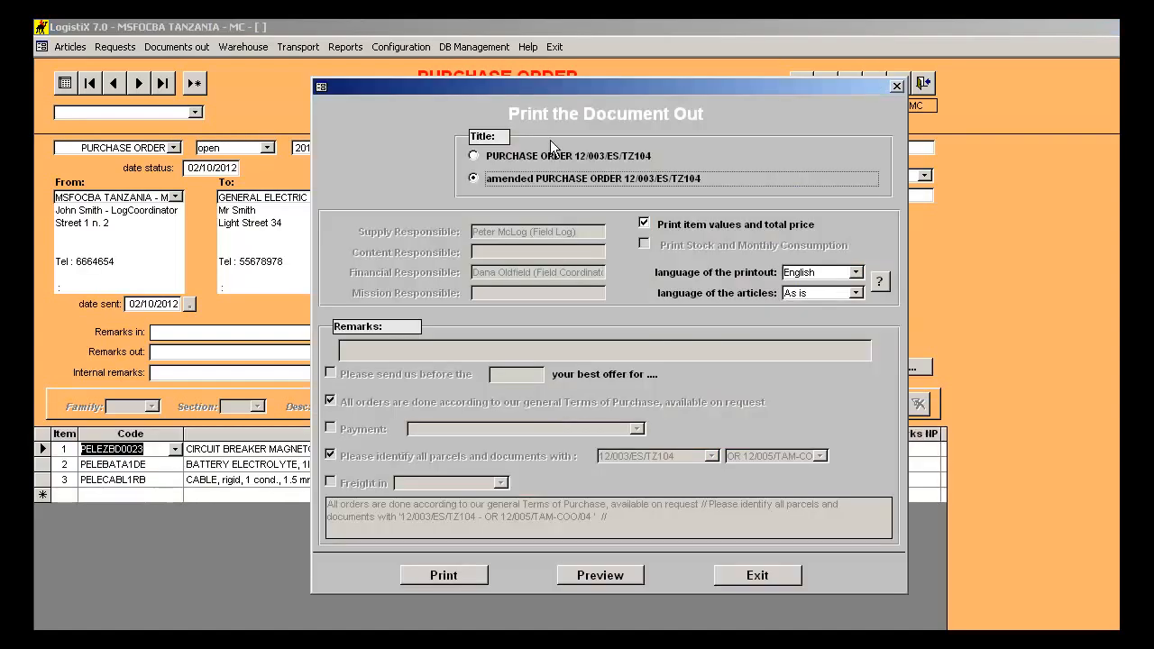
{"action": "left_click", "coordinate": [546, 153]}
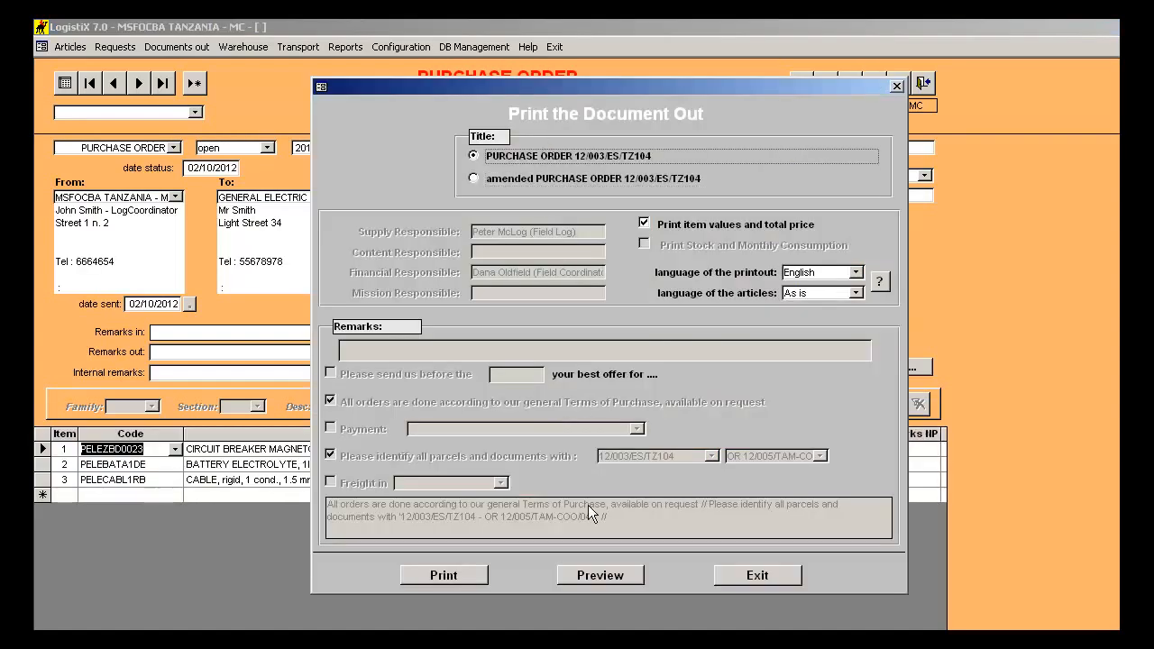
{"action": "left_click", "coordinate": [602, 578]}
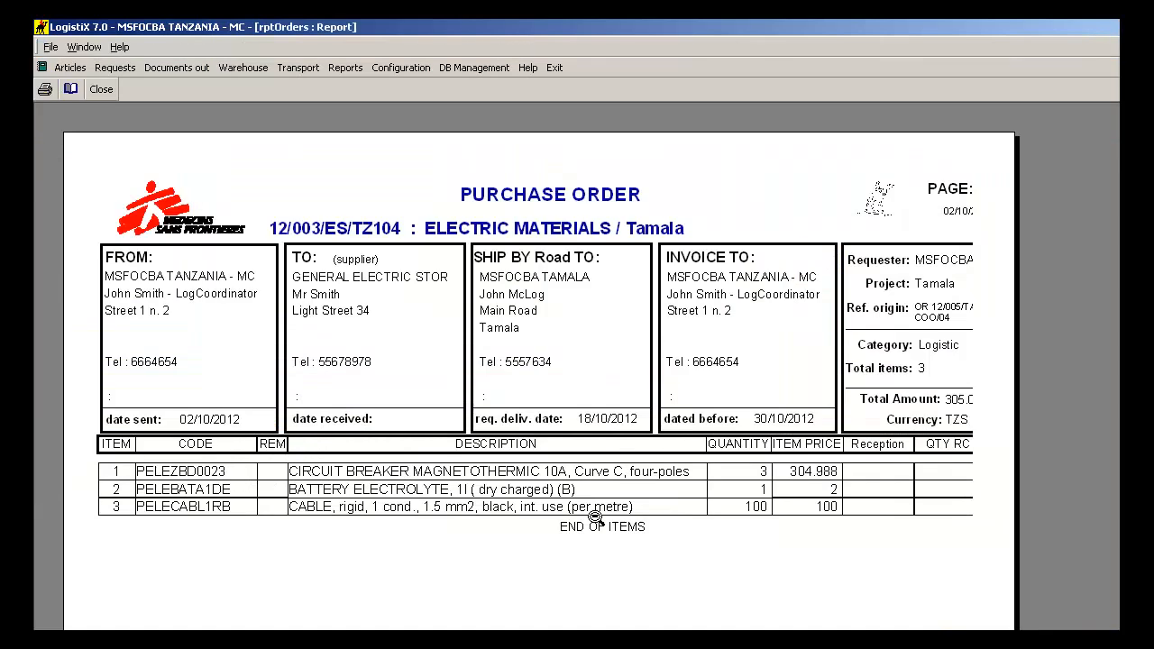
{"action": "scroll", "coordinate": [595, 518], "scroll_direction": "down", "scroll_amount": 3}
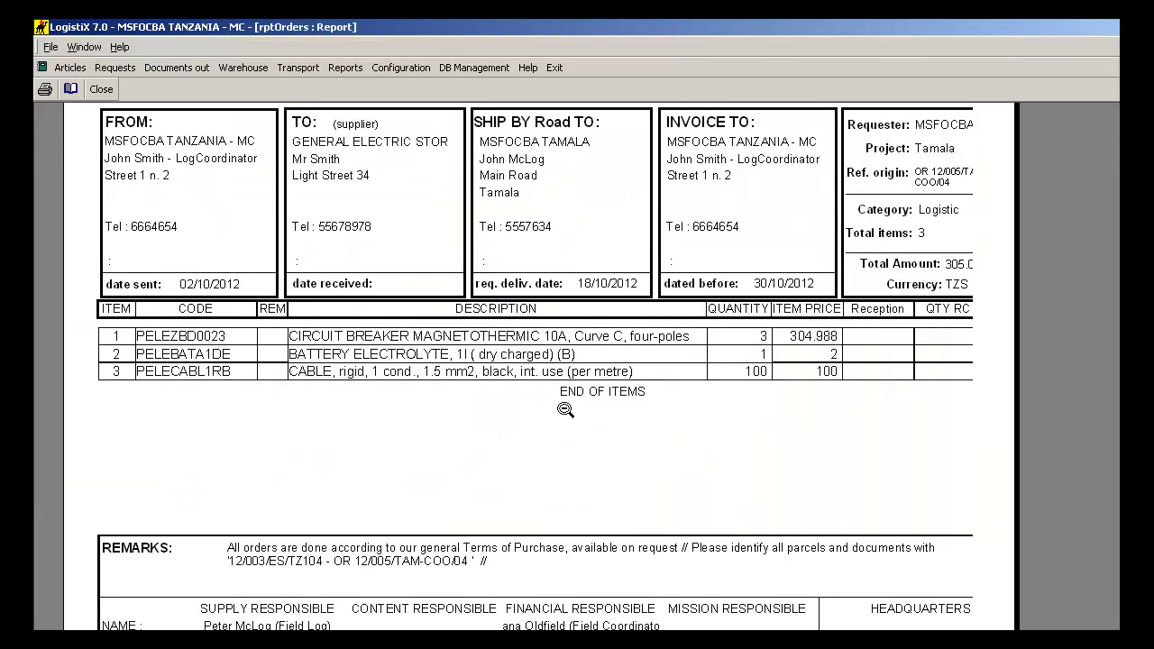
{"action": "scroll", "coordinate": [566, 411], "scroll_direction": "down", "scroll_amount": 3}
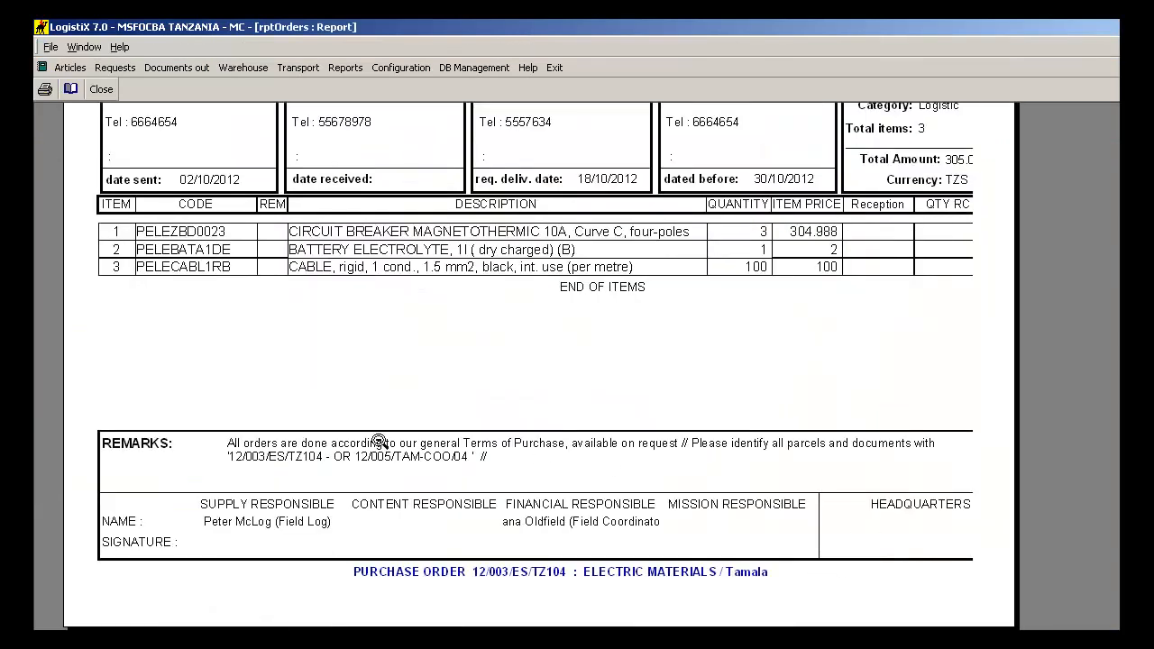
{"action": "left_click", "coordinate": [101, 89]}
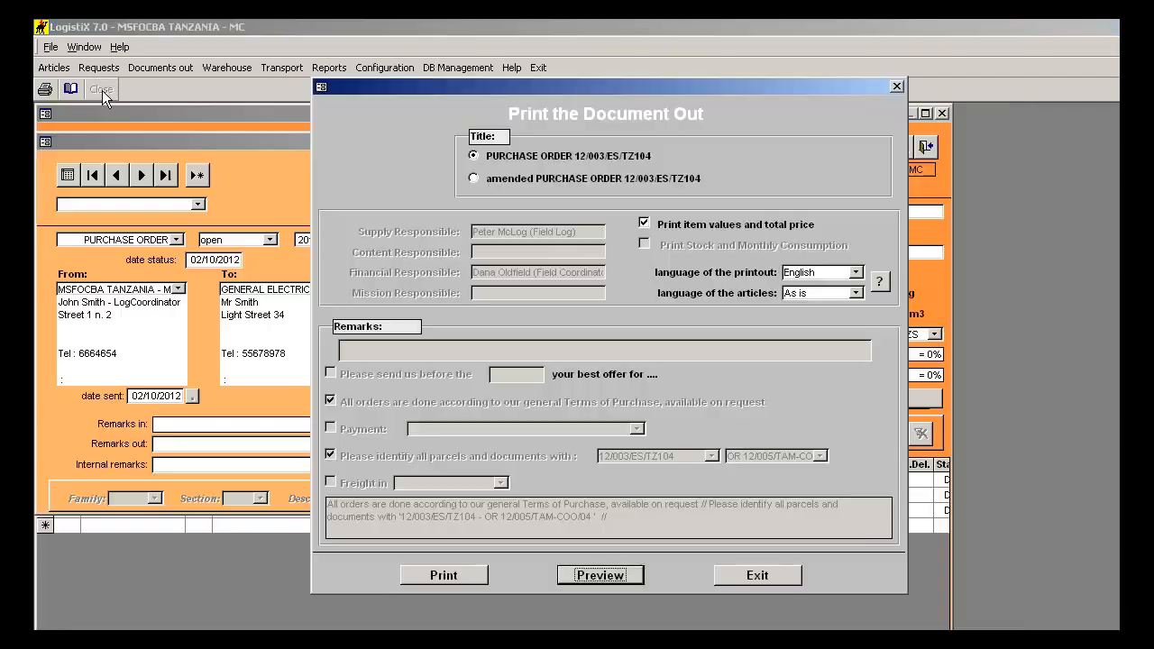
{"action": "left_click", "coordinate": [767, 577]}
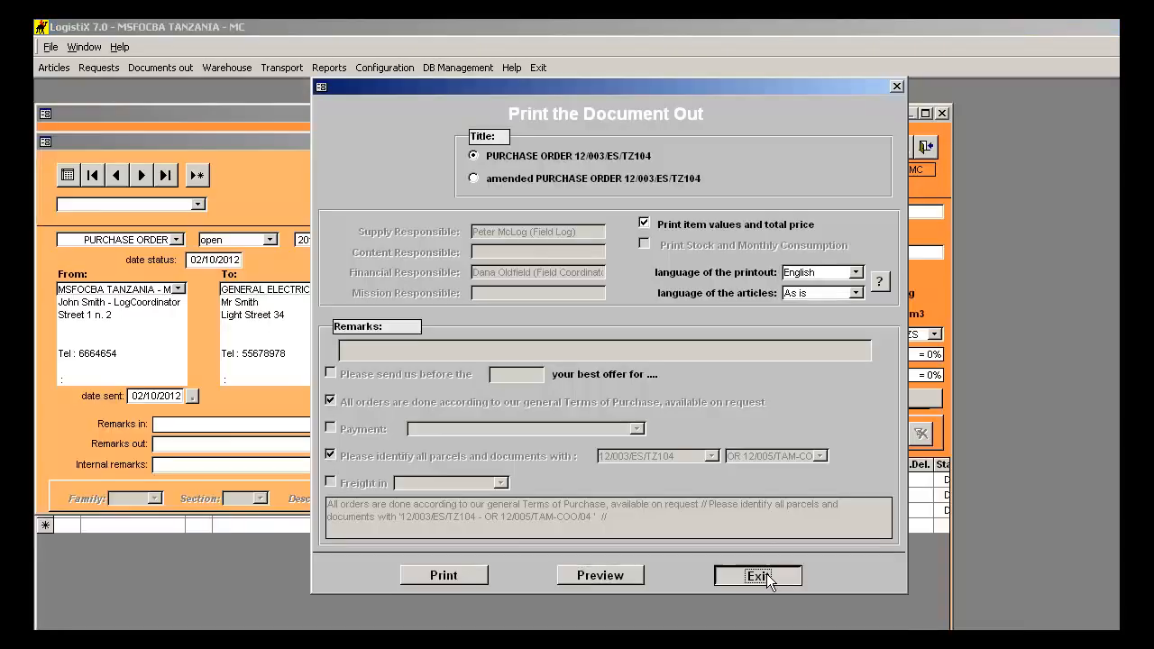